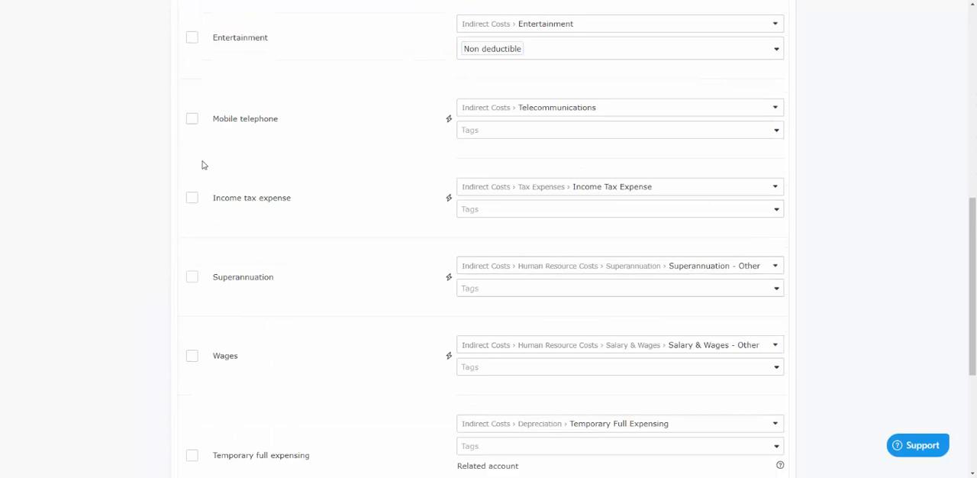
Select the Temporary full expensing, General pool depreciation and Interest expense - HP Digger accounts among the expenses
scroll(170, 276, "down", 3)
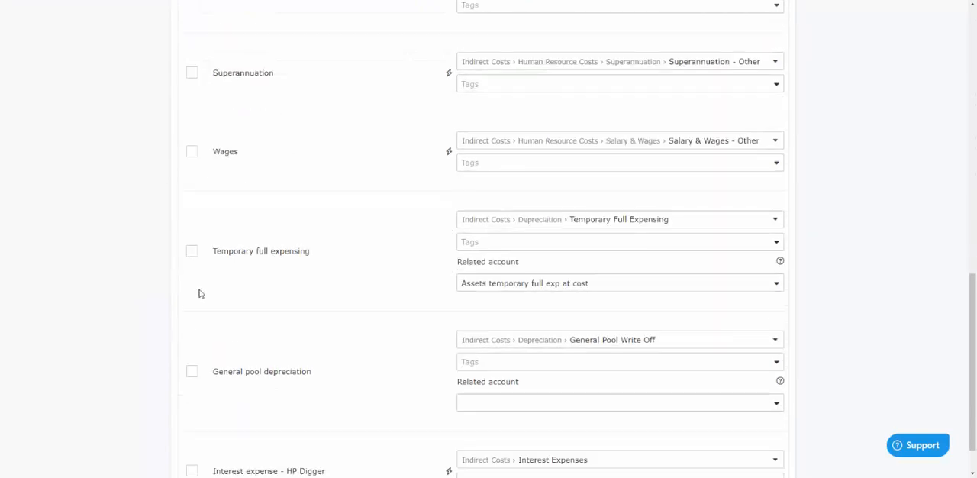
left_click(191, 252)
left_click(192, 372)
scroll(195, 373, "down", 1)
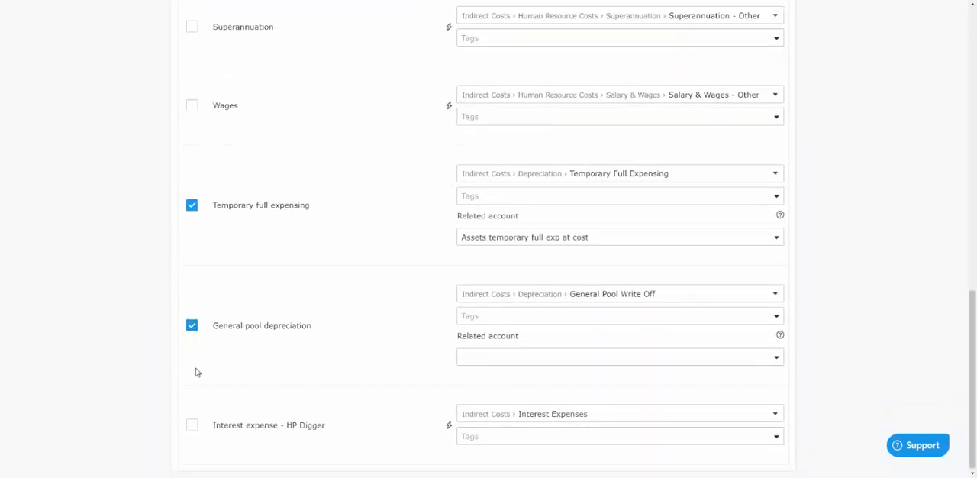
left_click(192, 422)
Assign the Primary production tag to the selected expense accounts in bulk and check the tags on their rows
scroll(206, 241, "up", 15)
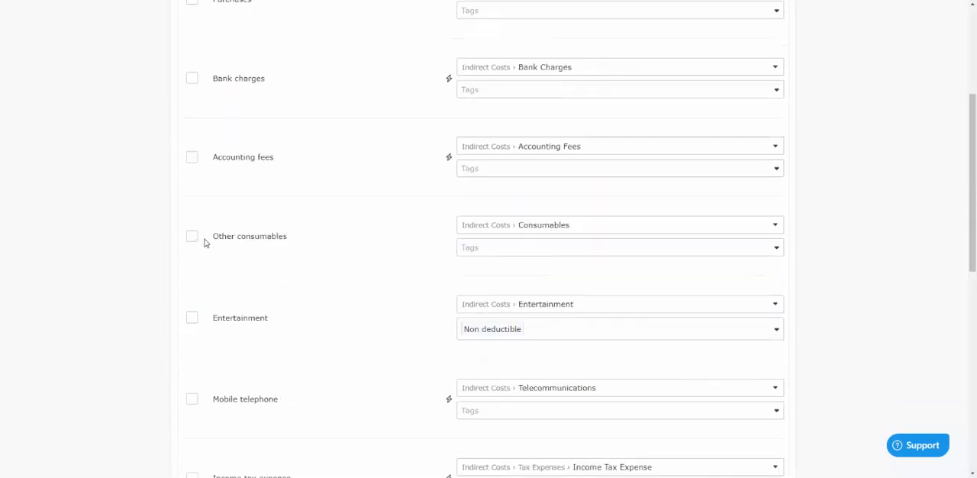
left_click(239, 168)
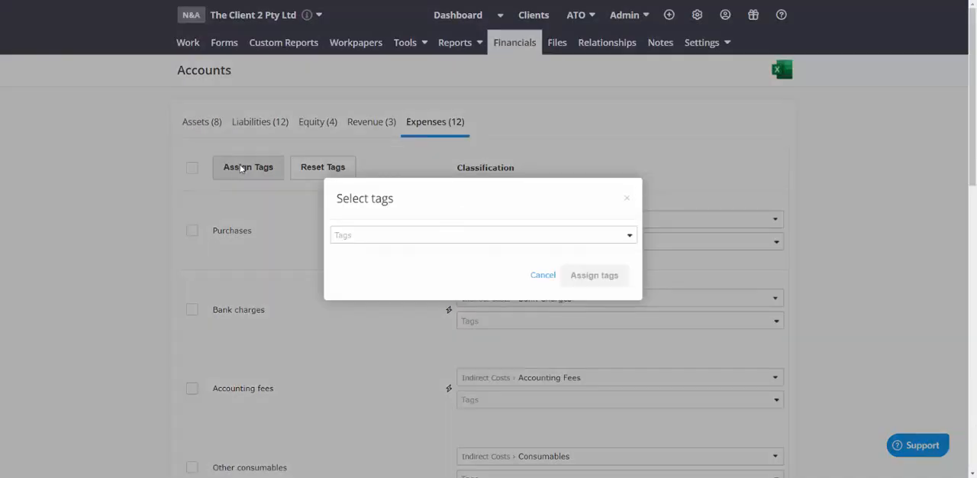
left_click(391, 238)
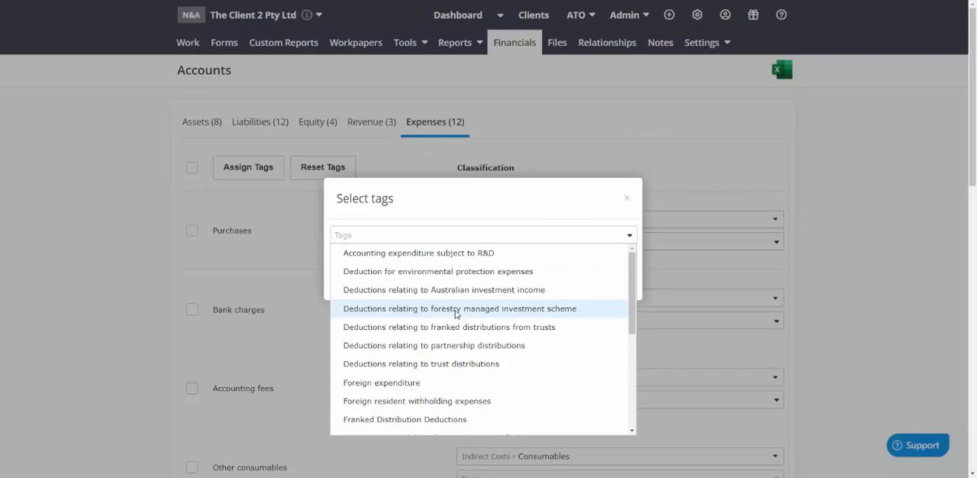
scroll(458, 313, "down", 3)
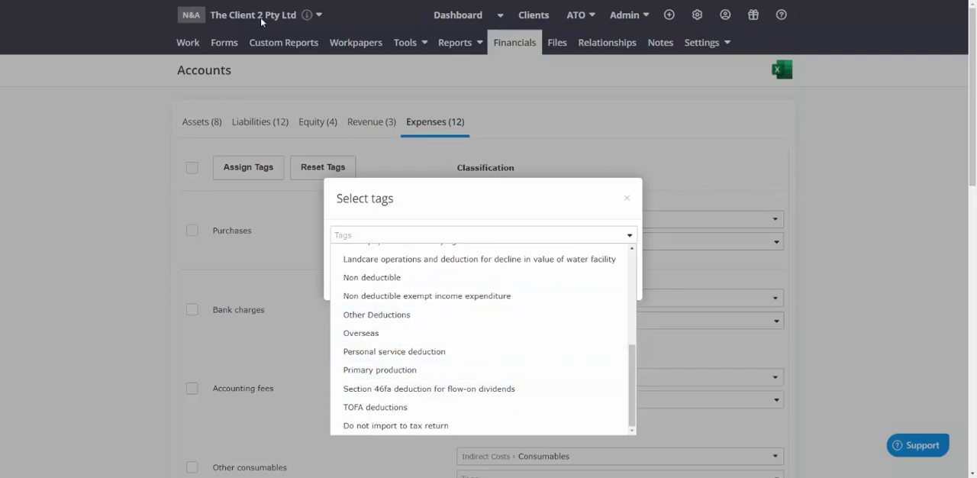
left_click(401, 372)
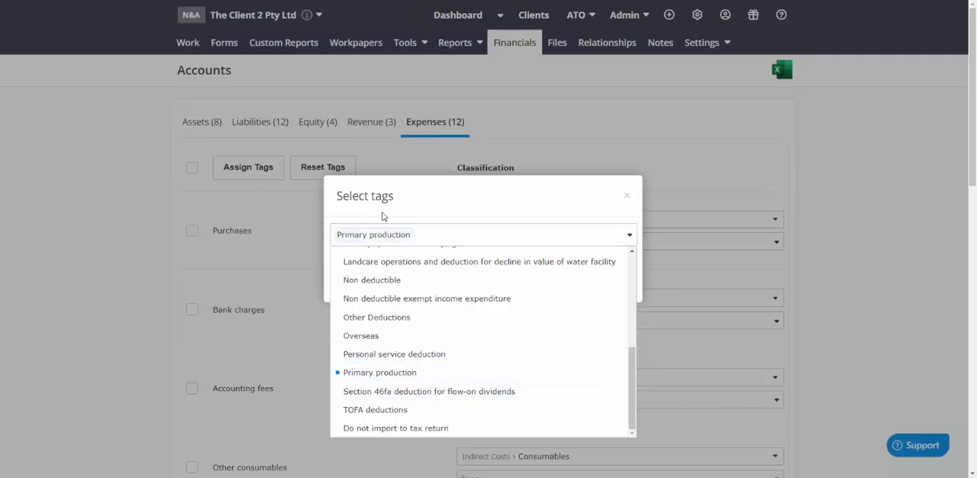
left_click(523, 205)
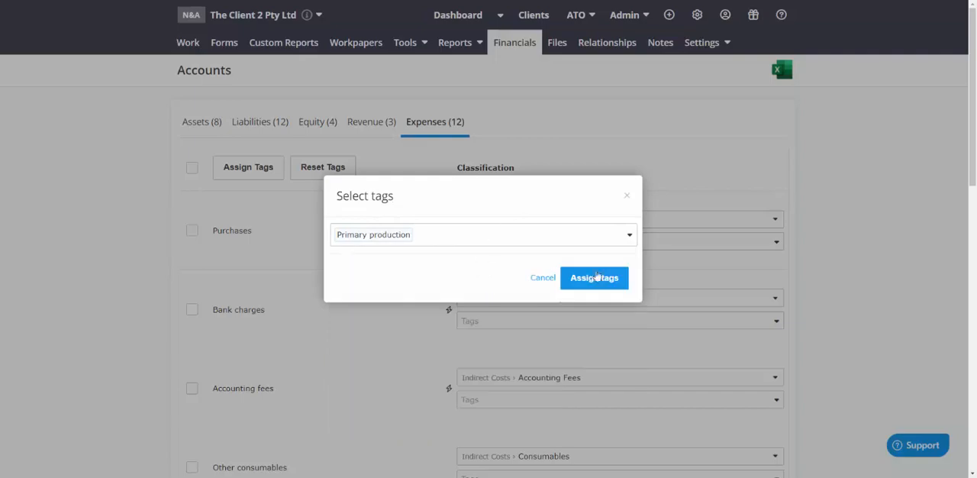
left_click(607, 281)
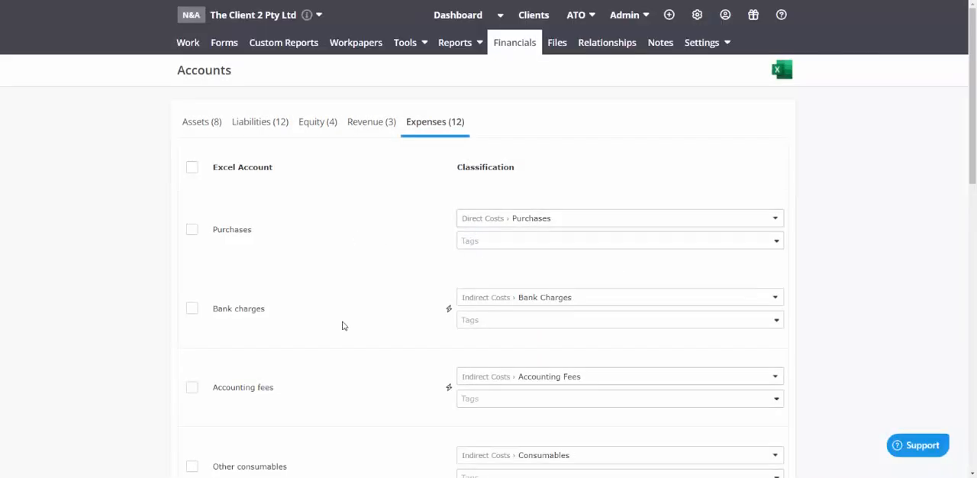
scroll(346, 323, "down", 8)
scroll(411, 255, "down", 2)
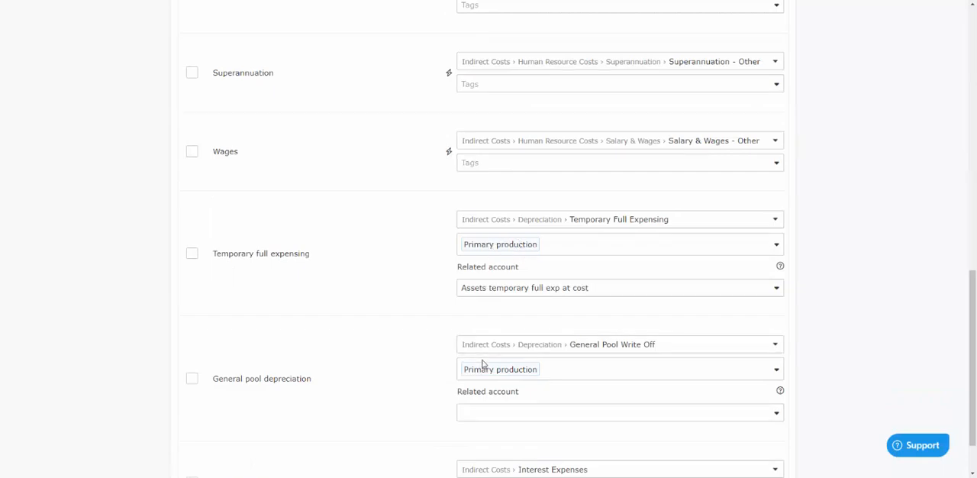
scroll(484, 375, "down", 2)
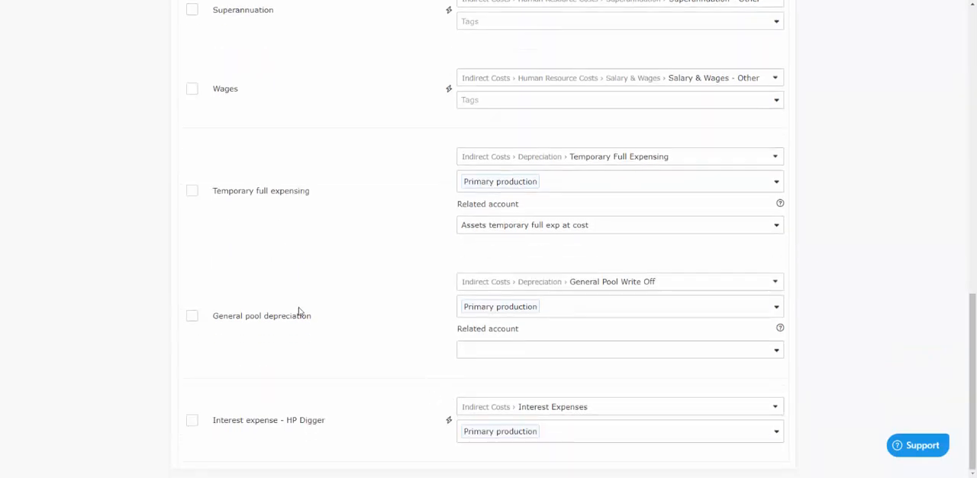
Clear the Primary production tags from General pool depreciation, Temporary full expensing and Interest expense - HP Digger
scroll(298, 311, "up", 10)
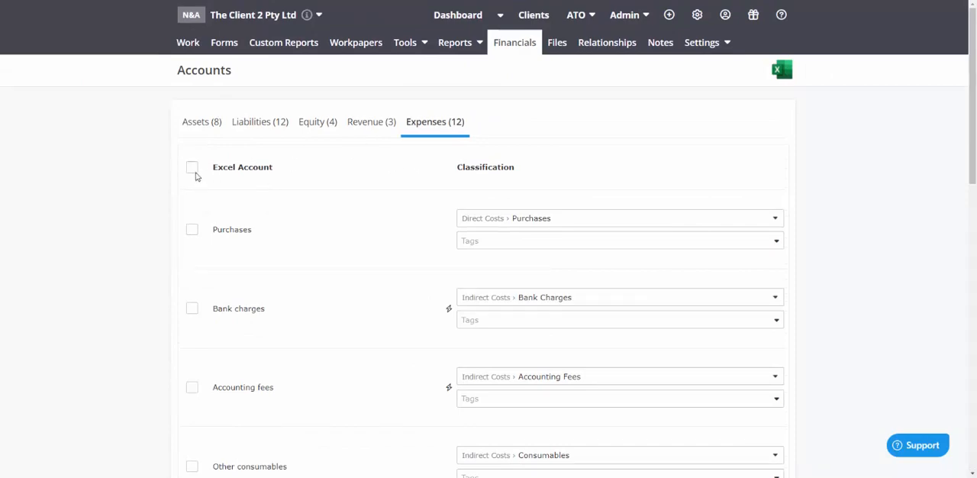
scroll(359, 282, "down", 10)
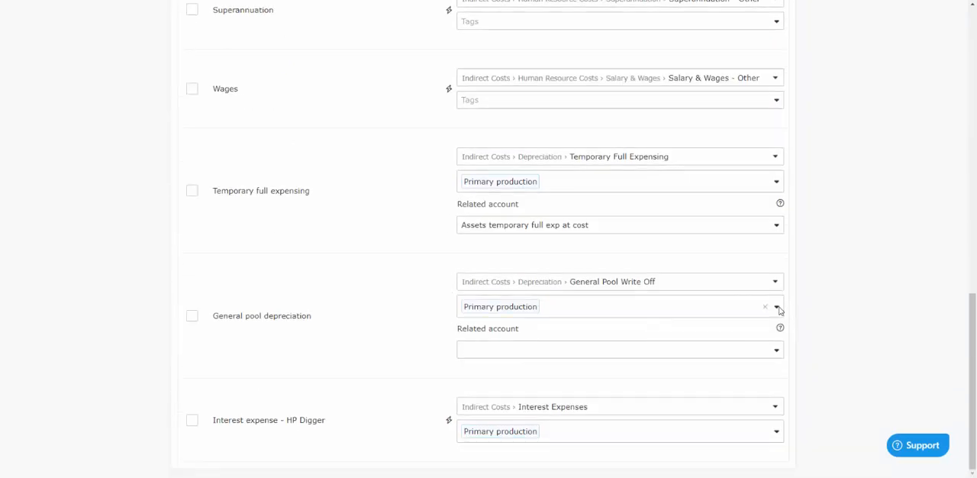
left_click(765, 307)
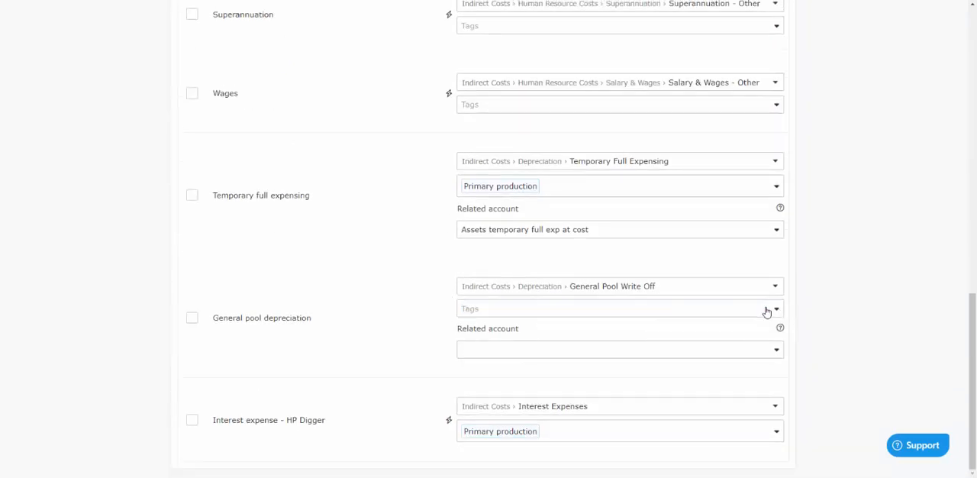
left_click(764, 187)
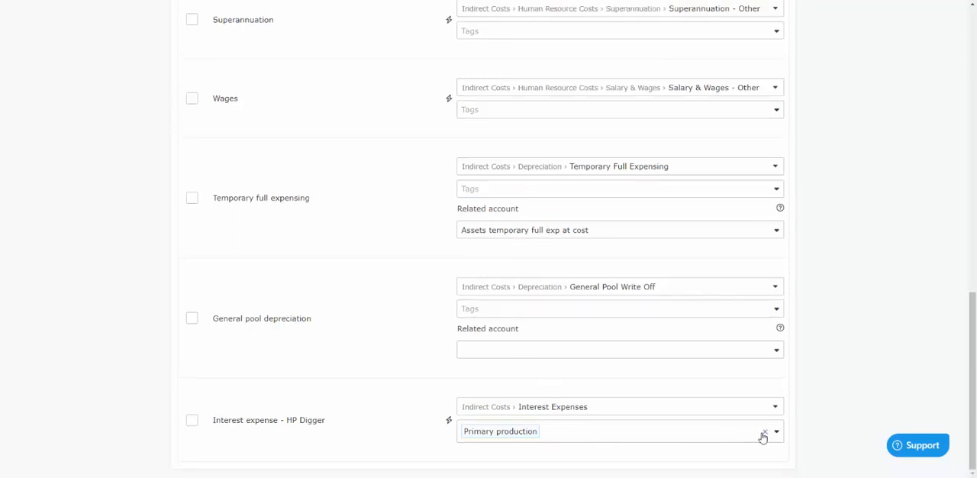
left_click(763, 434)
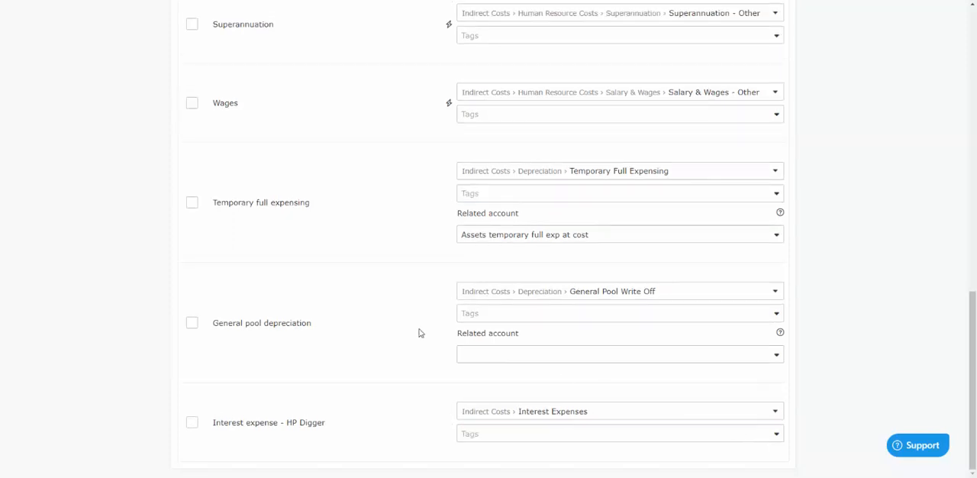
Review the classifications and tags of the expense accounts, and open the revenue accounts
scroll(410, 318, "up", 5)
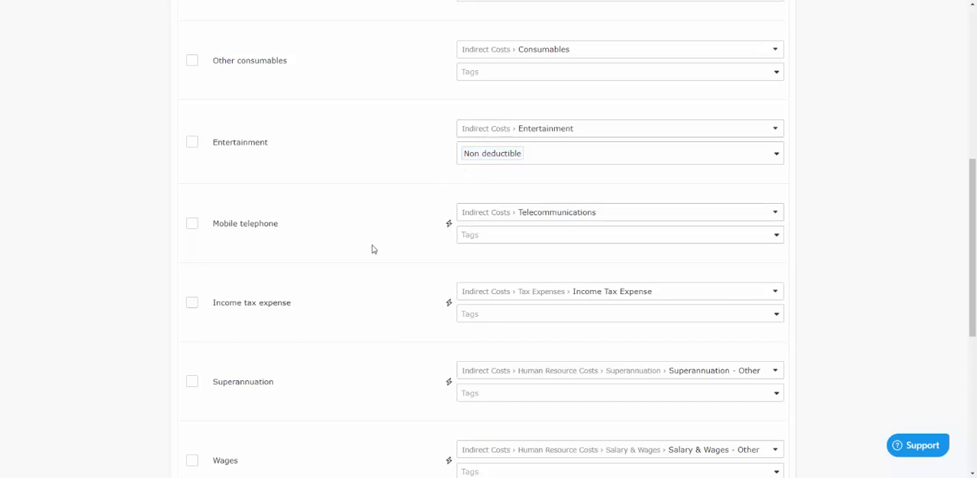
scroll(373, 249, "up", 3)
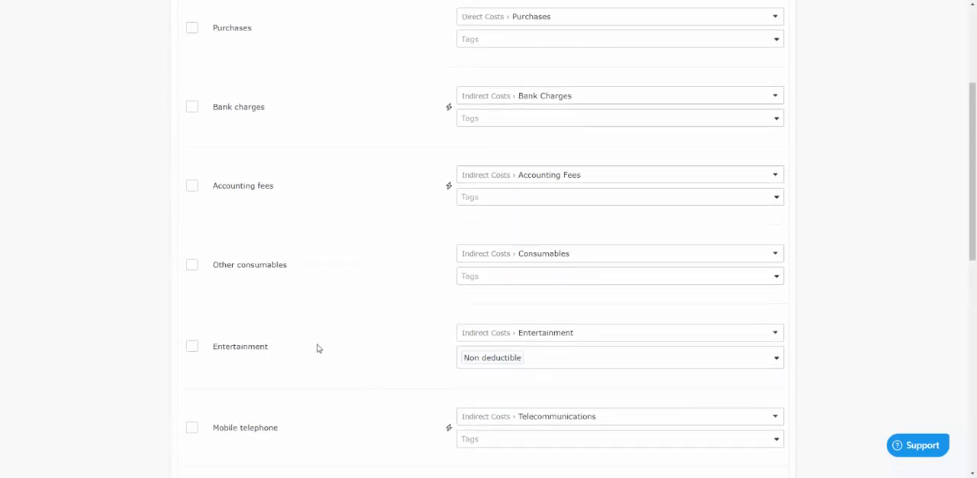
scroll(319, 348, "up", 3)
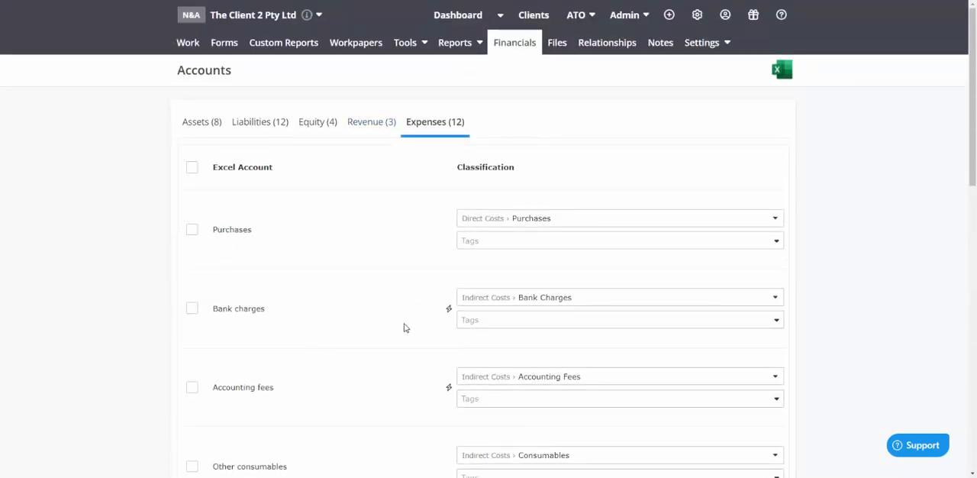
scroll(405, 328, "down", 8)
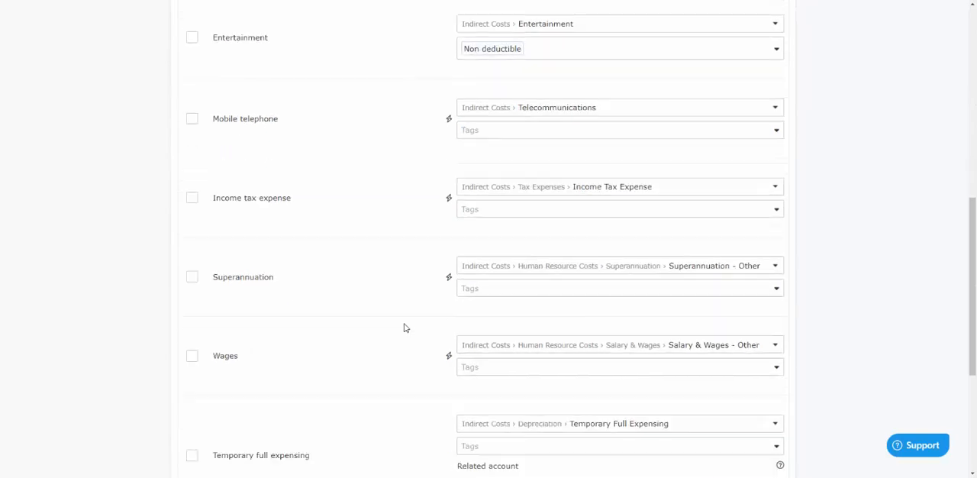
scroll(429, 219, "up", 8)
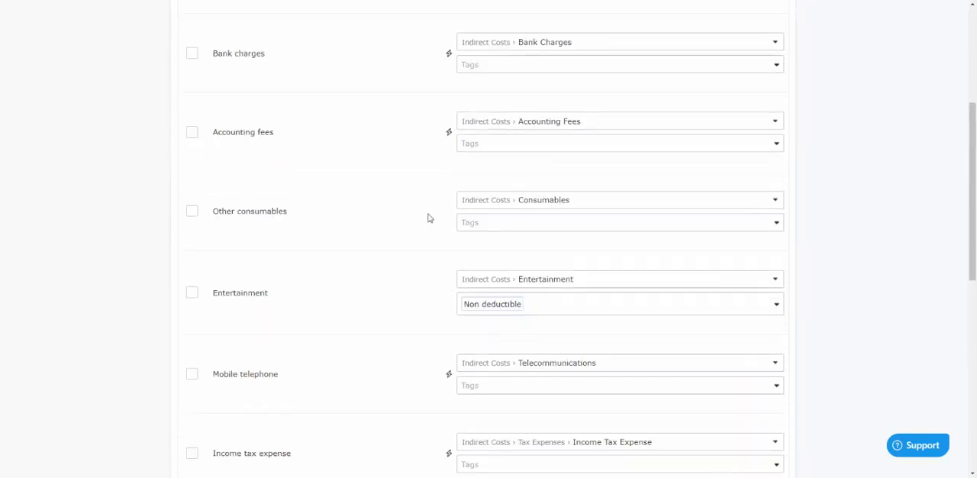
left_click(364, 72)
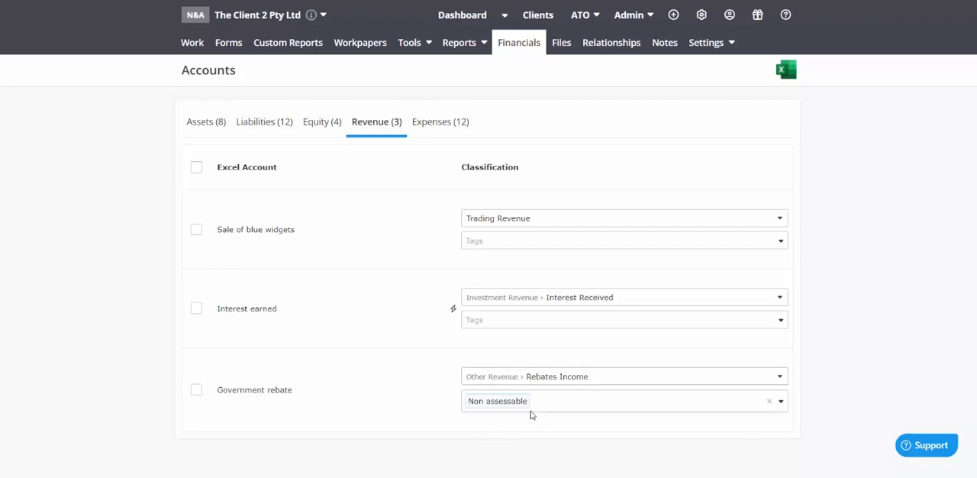
Compare the 2020/2021 profit and loss report with the tags on the revenue accounts
left_click(519, 52)
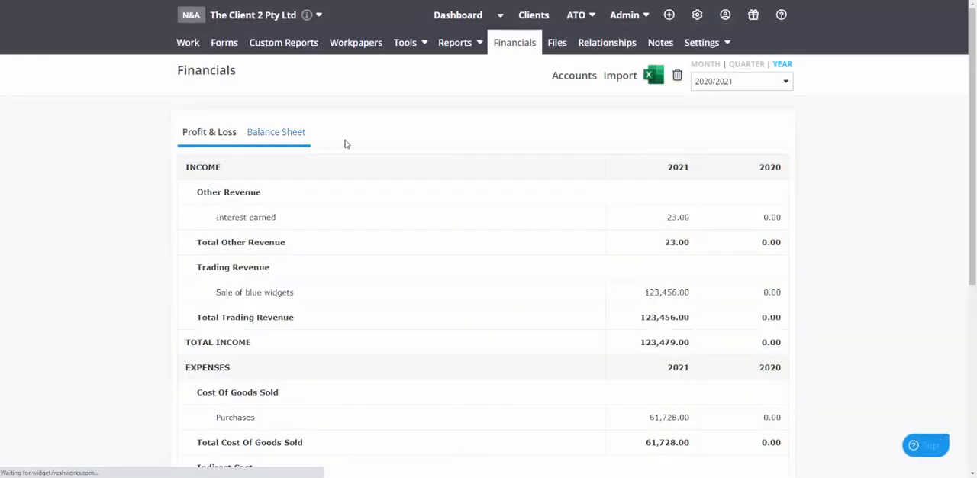
left_click(577, 81)
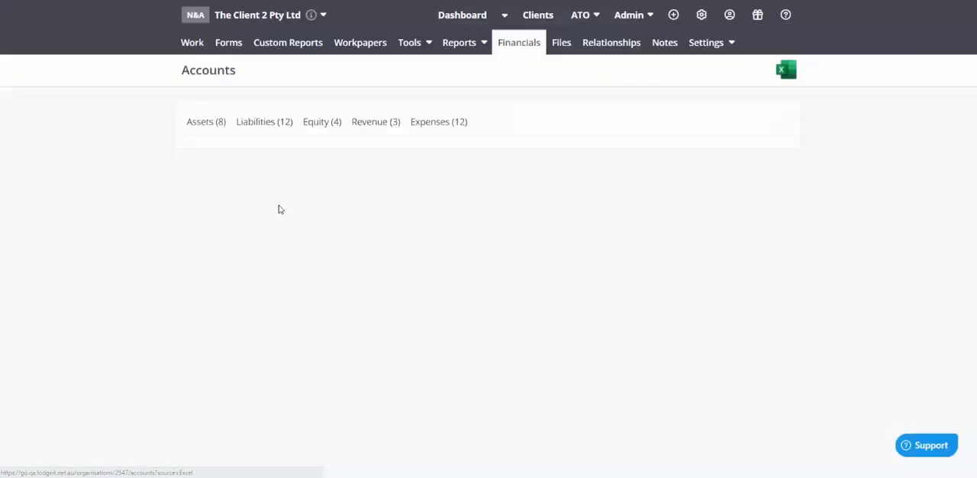
left_click(374, 126)
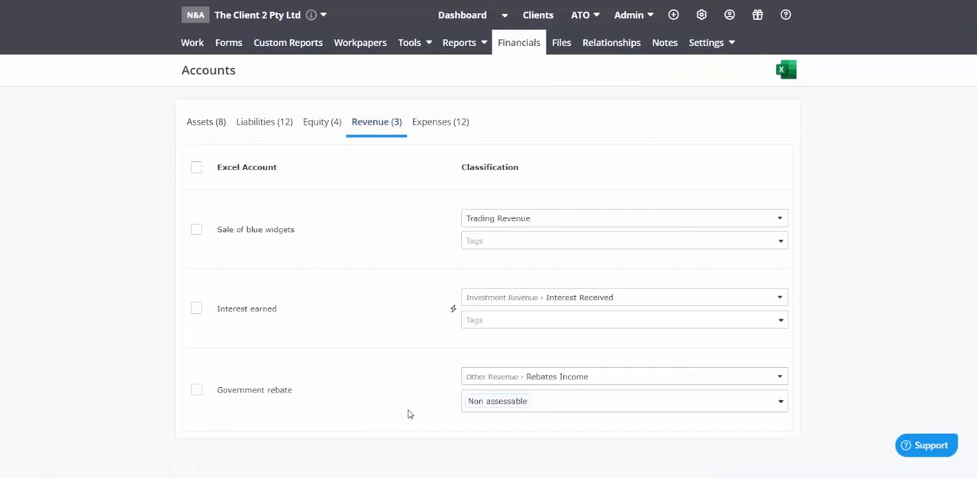
left_click(520, 53)
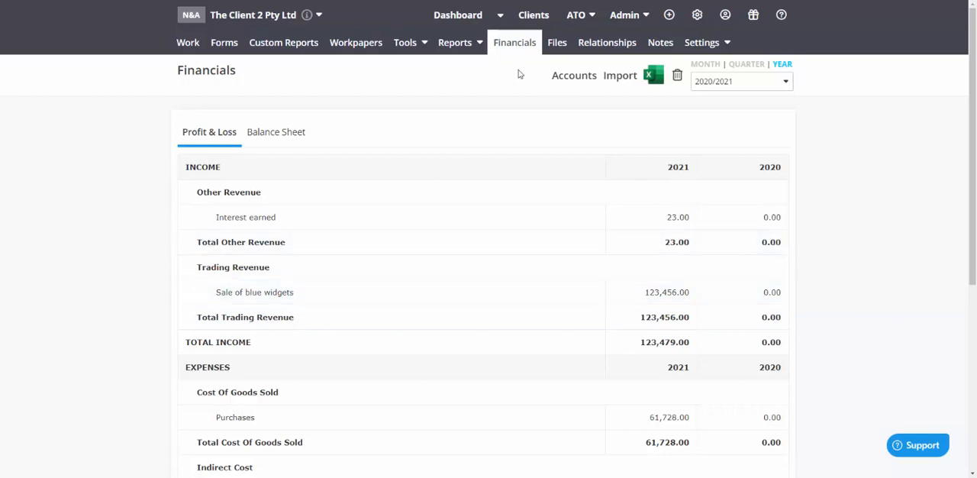
In the revenue accounts, tag Sale of blue widgets as Non assessable and remove the tag from Government rebate
left_click(565, 76)
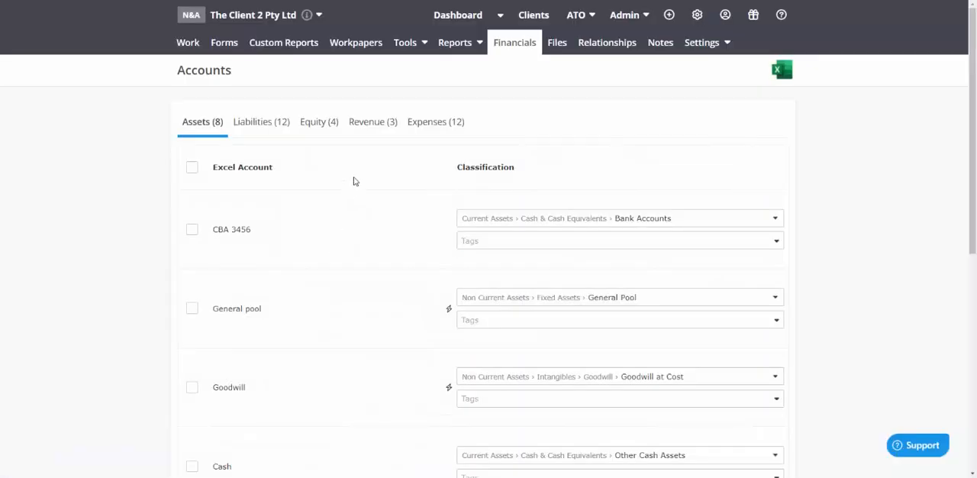
left_click(370, 125)
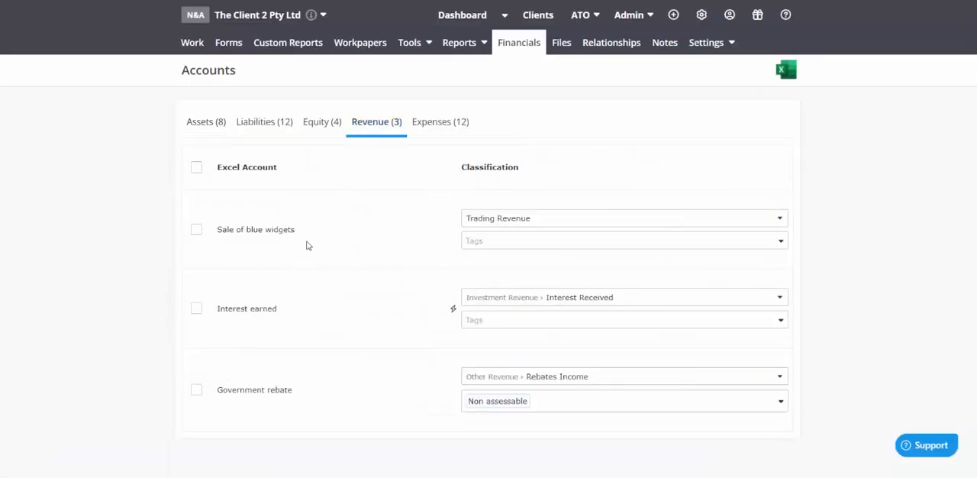
left_click(522, 241)
scroll(511, 290, "down", 2)
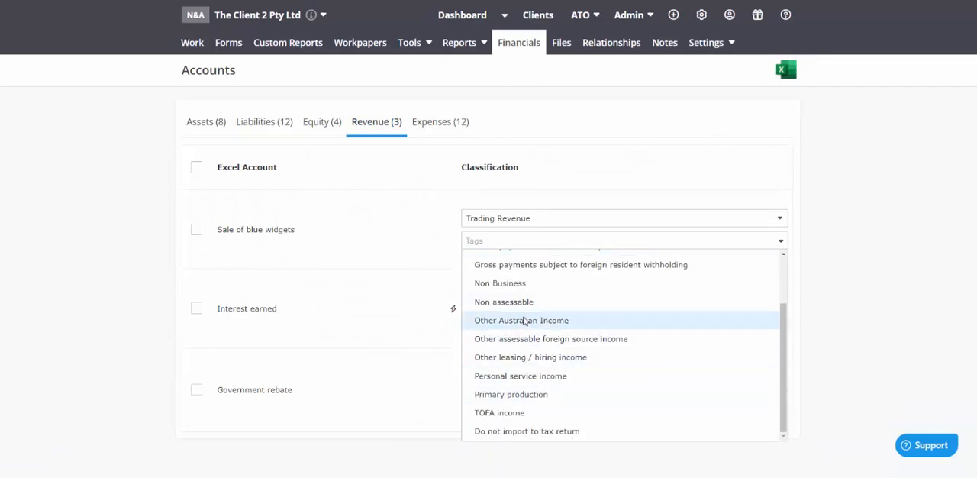
left_click(504, 302)
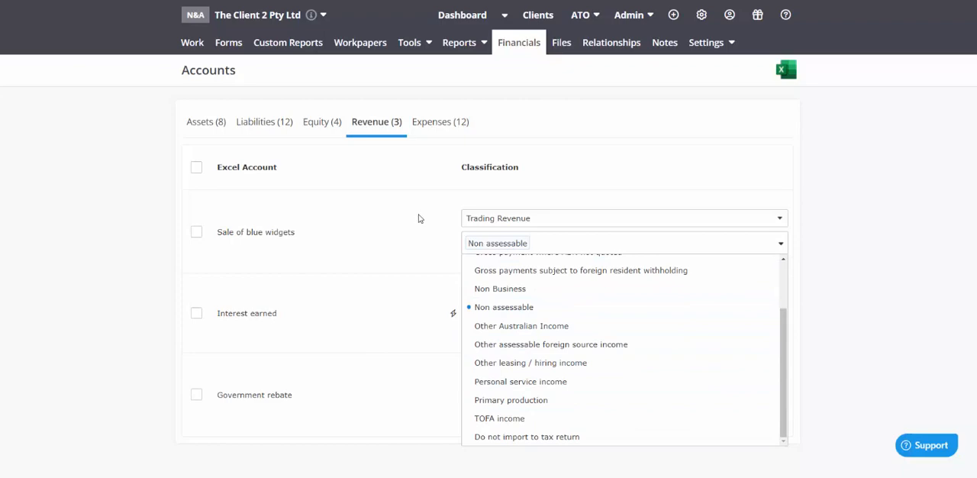
left_click(130, 222)
left_click(768, 406)
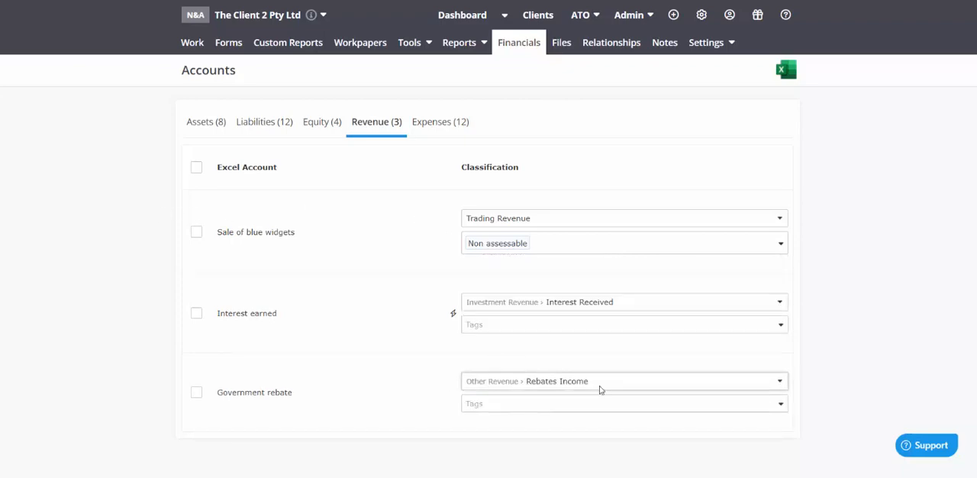
Open the draft CTR 2022 form and examine the income section of its profit and loss calculation
left_click(231, 45)
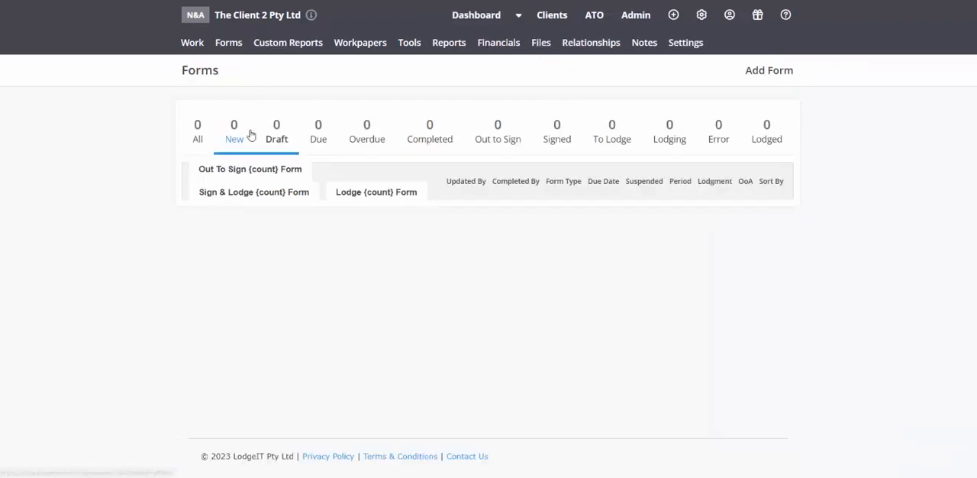
left_click(368, 275)
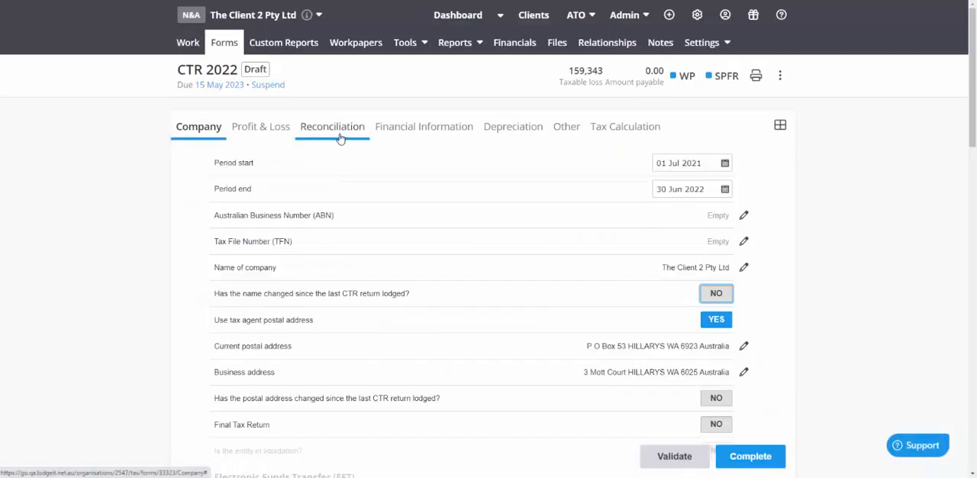
scroll(183, 188, "down", 2)
scroll(184, 188, "up", 2)
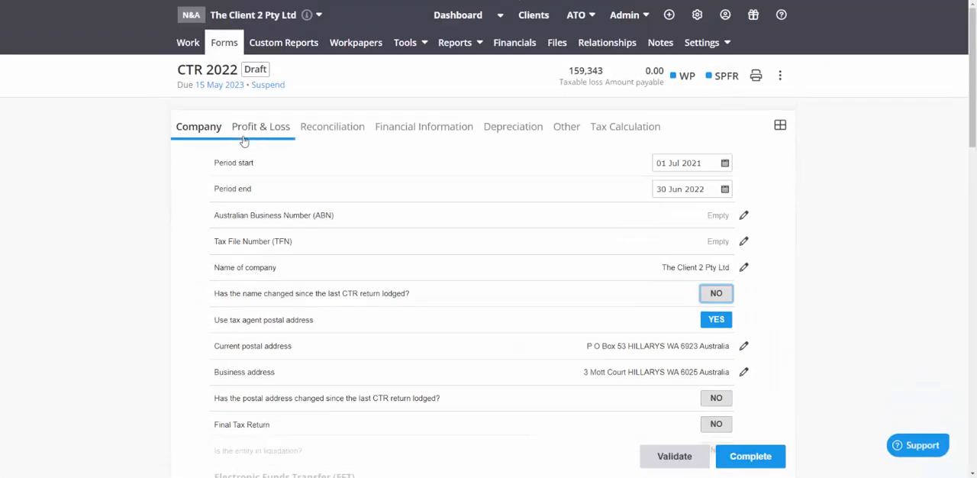
left_click(246, 129)
scroll(397, 216, "down", 3)
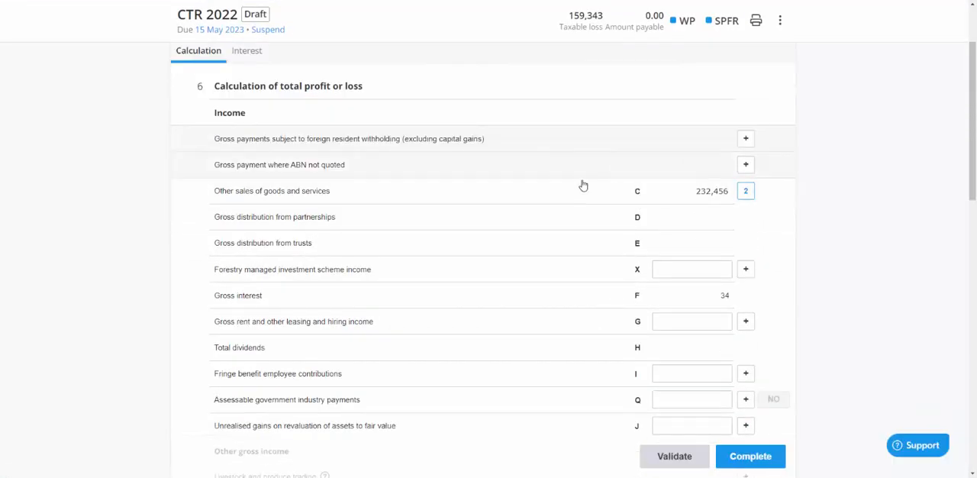
From the Other sales of goods and services breakdown, open the Government rebate account, tag it Non assessable and clear the tag on Sale of blue widgets
left_click(550, 199)
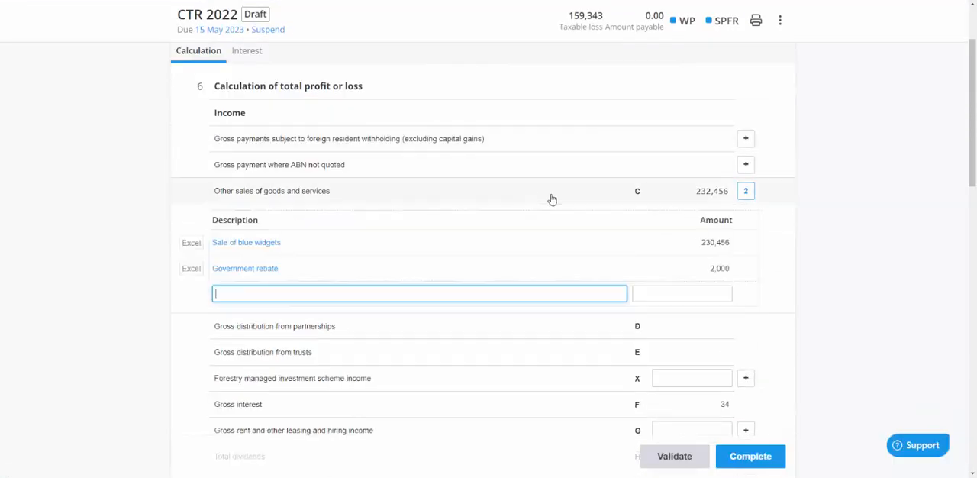
left_click(260, 272)
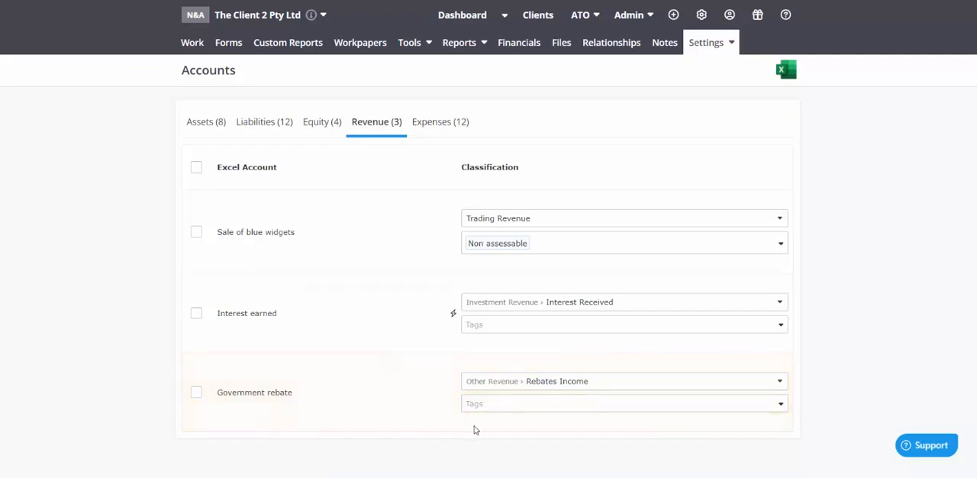
left_click(507, 406)
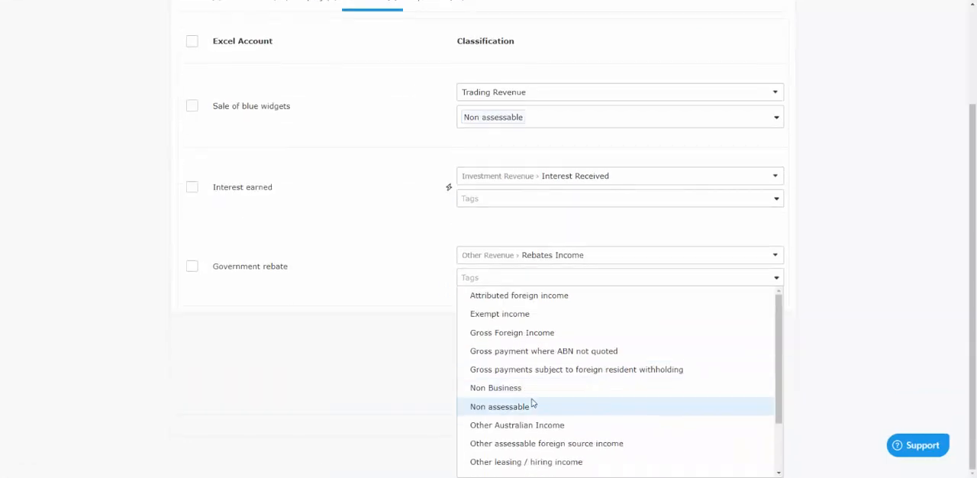
left_click(529, 407)
left_click(392, 378)
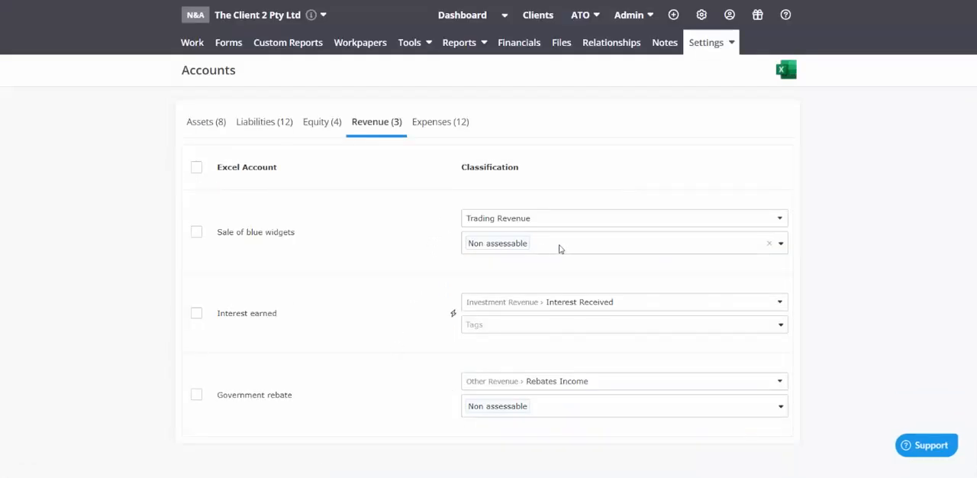
left_click(769, 245)
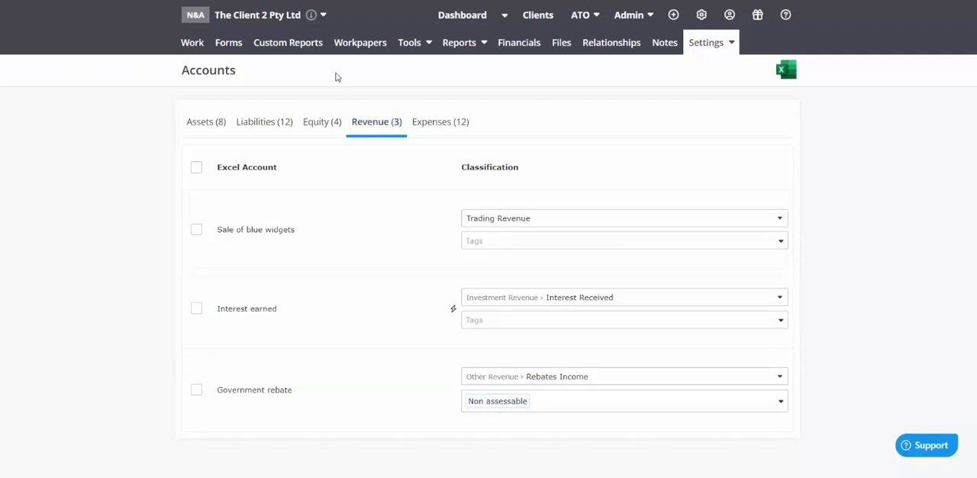
Reopen the draft CTR 2022 form and look over its reconciliation to taxable income or loss
left_click(229, 45)
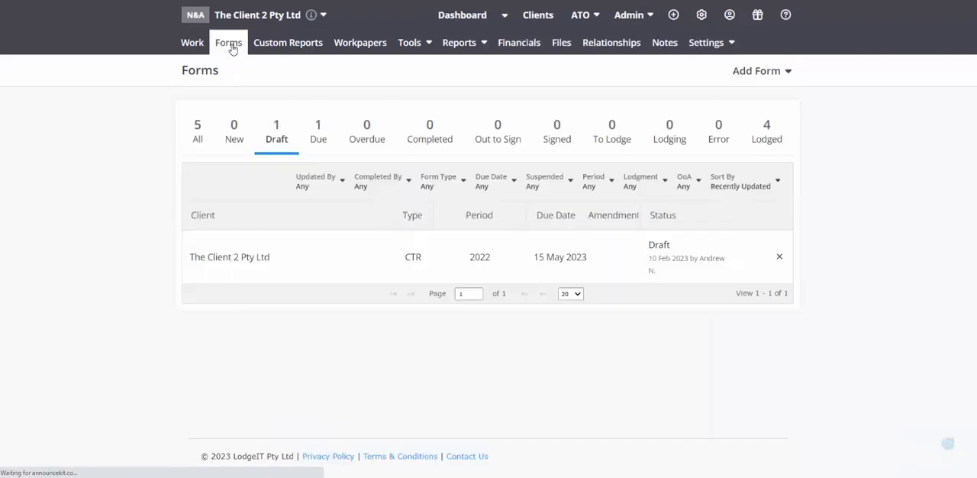
left_click(360, 262)
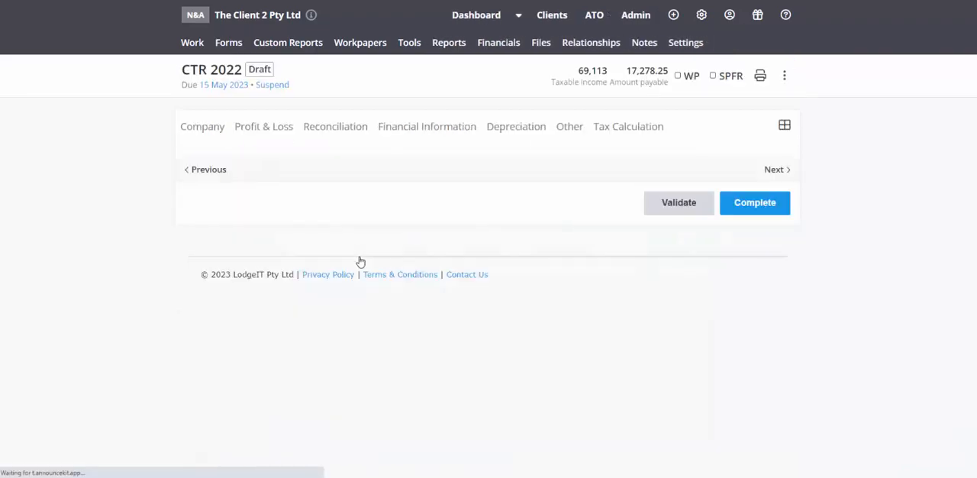
left_click(332, 127)
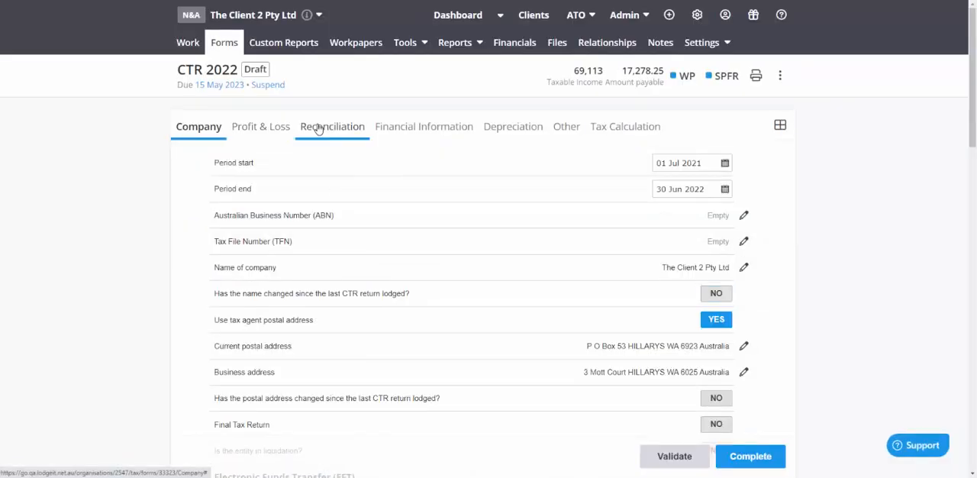
scroll(325, 252, "down", 1)
scroll(325, 252, "up", 2)
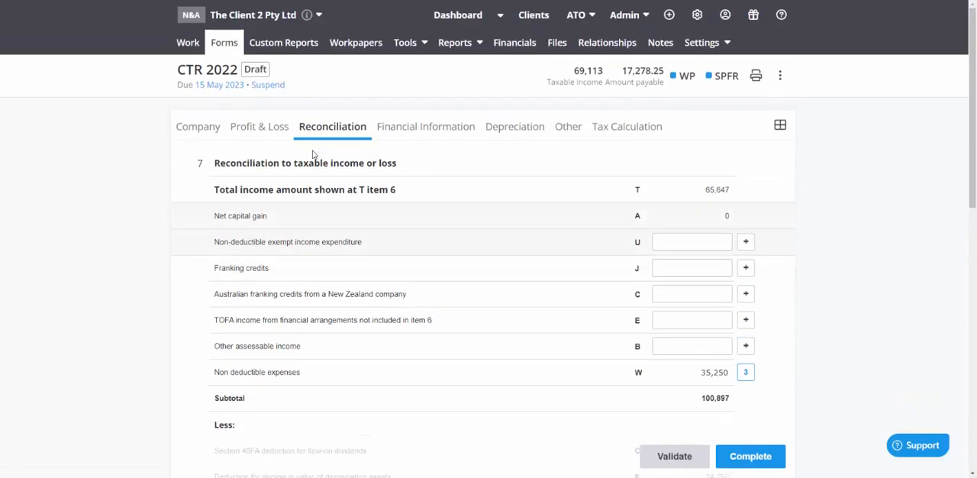
In the profit and loss calculation, expand Other sales of goods and services and review the income and expense items
left_click(260, 126)
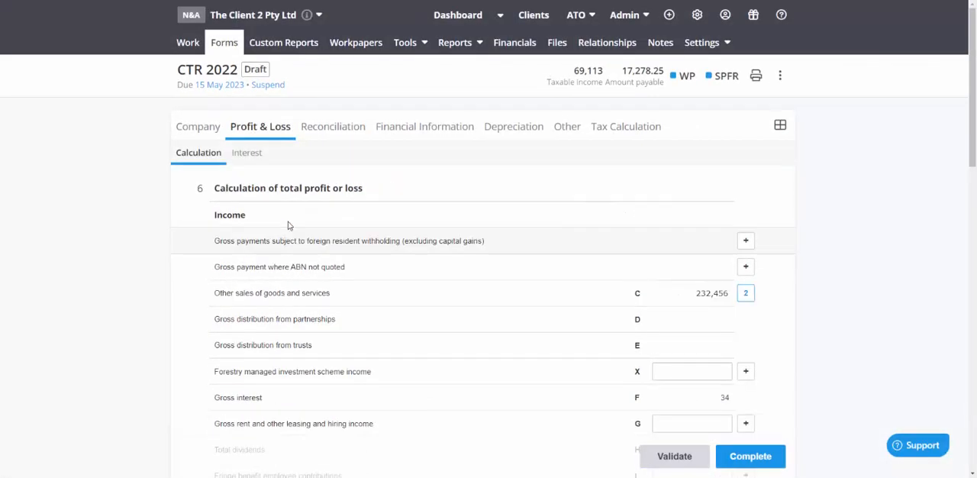
left_click(303, 295)
scroll(253, 255, "down", 1)
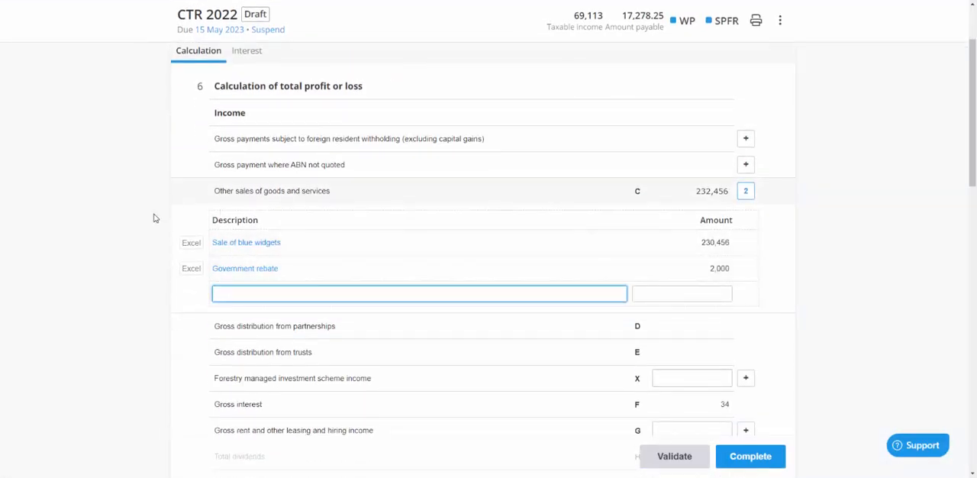
scroll(152, 221, "down", 4)
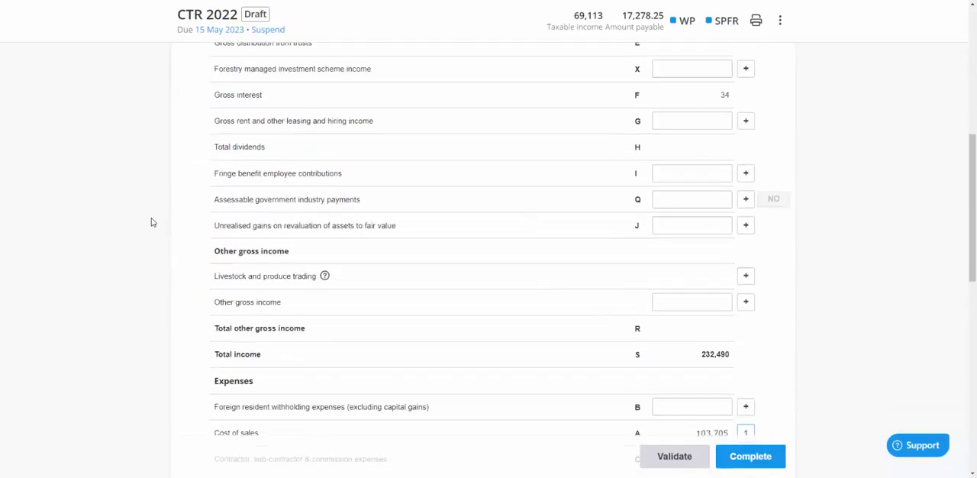
scroll(151, 222, "down", 3)
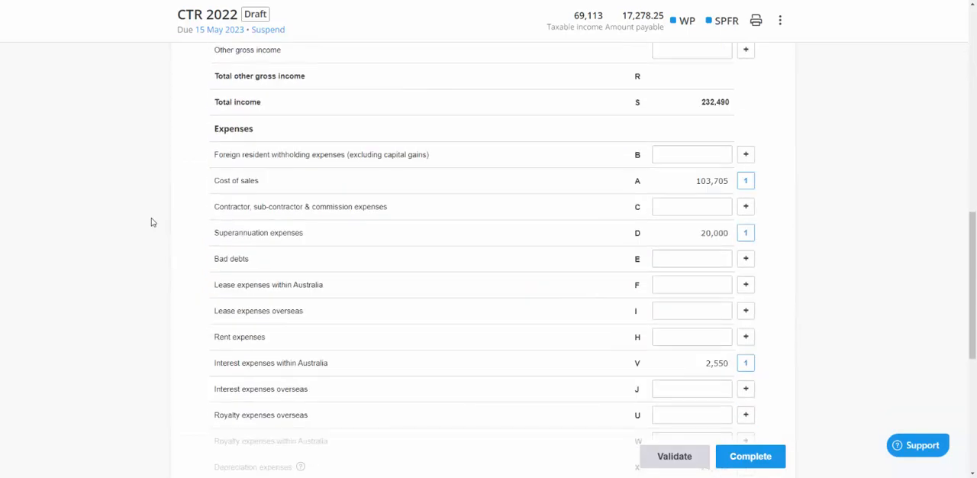
scroll(152, 221, "down", 5)
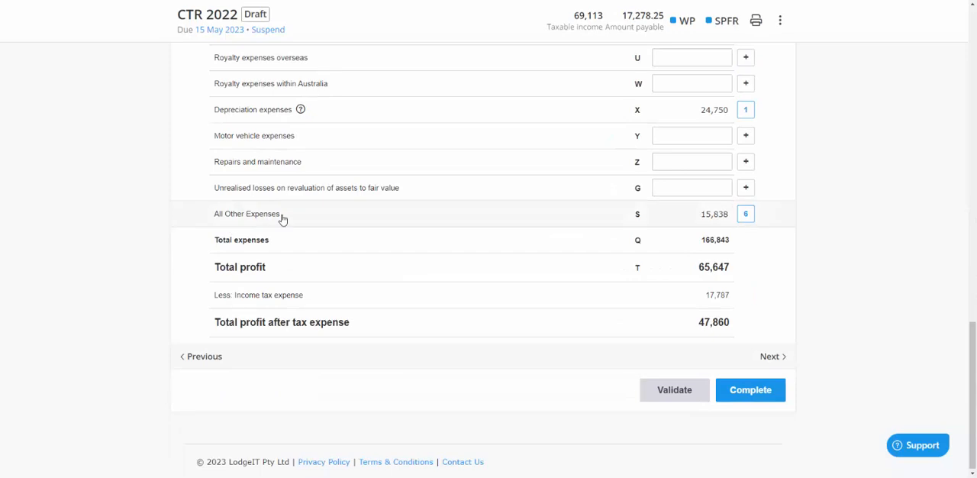
Expand All Other Expenses in the profit and loss calculation and review its accounts alongside the other expense items
left_click(282, 219)
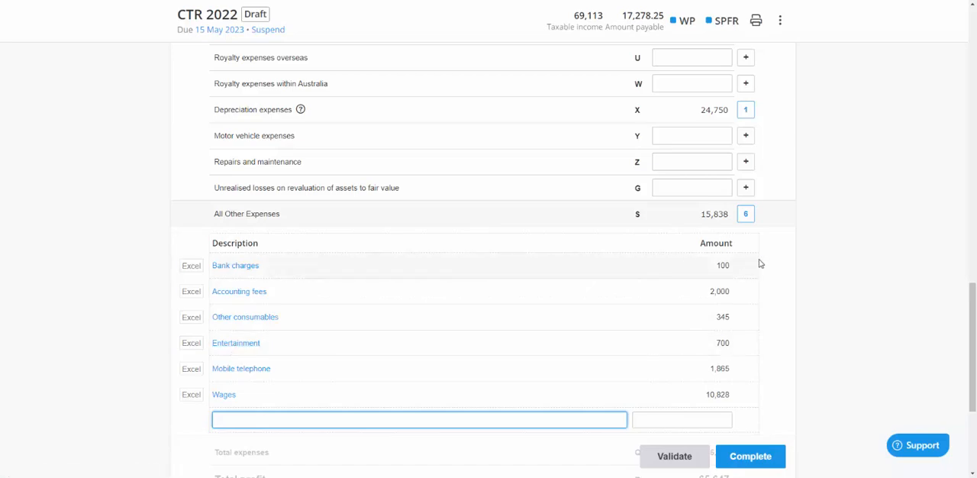
scroll(761, 263, "up", 5)
scroll(762, 264, "up", 5)
scroll(761, 263, "down", 10)
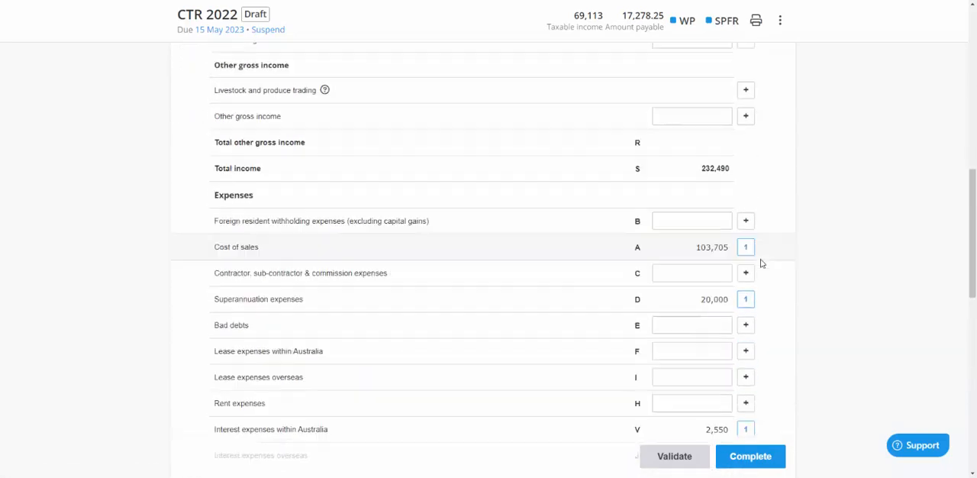
scroll(453, 199, "down", 2)
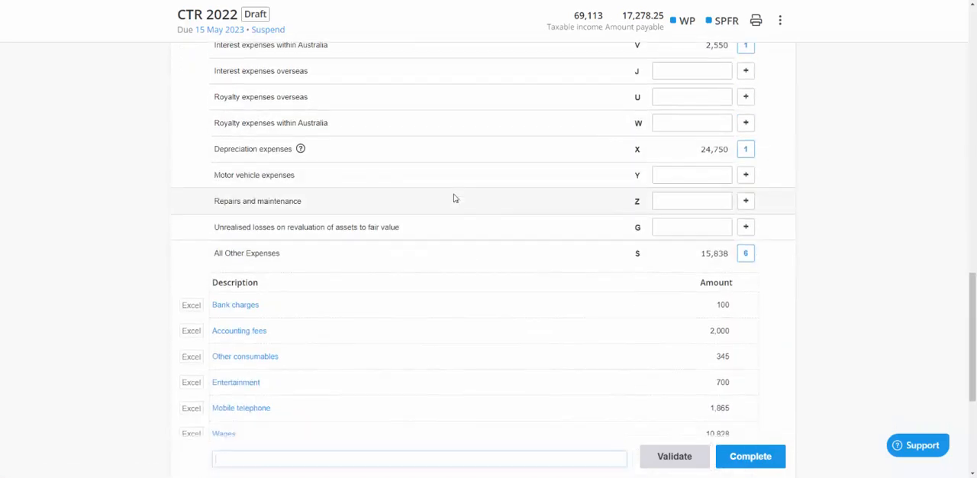
scroll(535, 363, "down", 2)
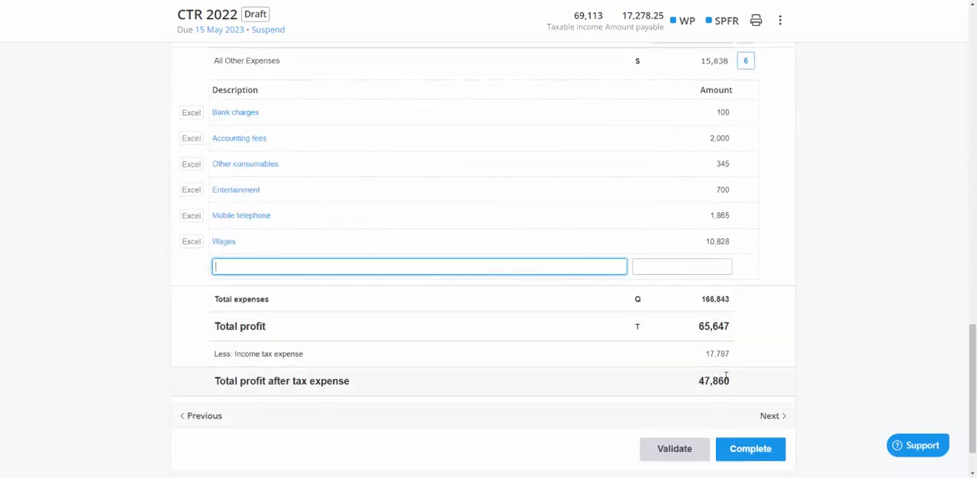
Check the total profit, income tax expense and total profit after tax expense in the profit and loss calculation
left_click_drag(728, 380, 701, 380)
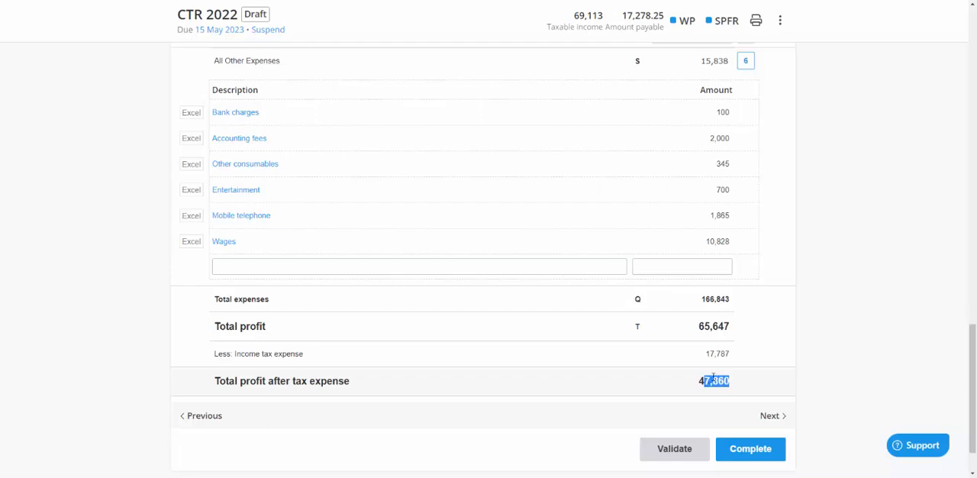
left_click(729, 324)
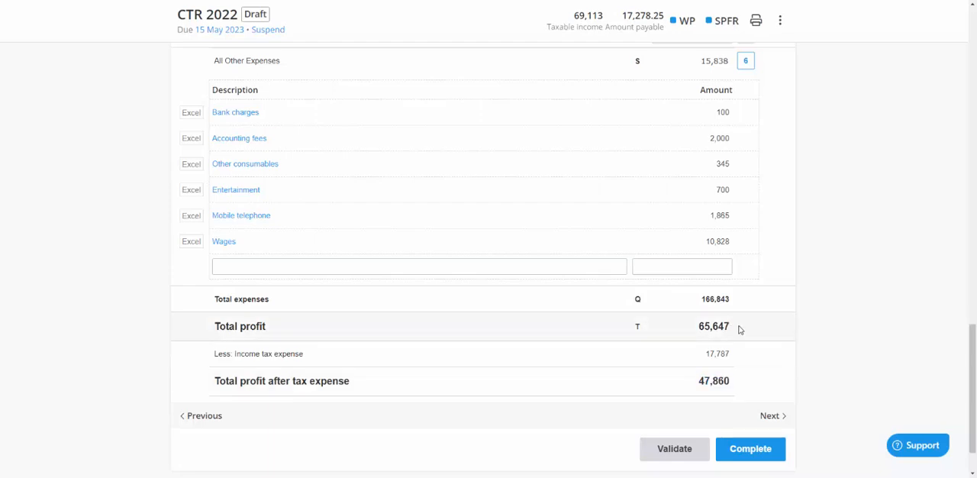
left_click_drag(739, 330, 686, 330)
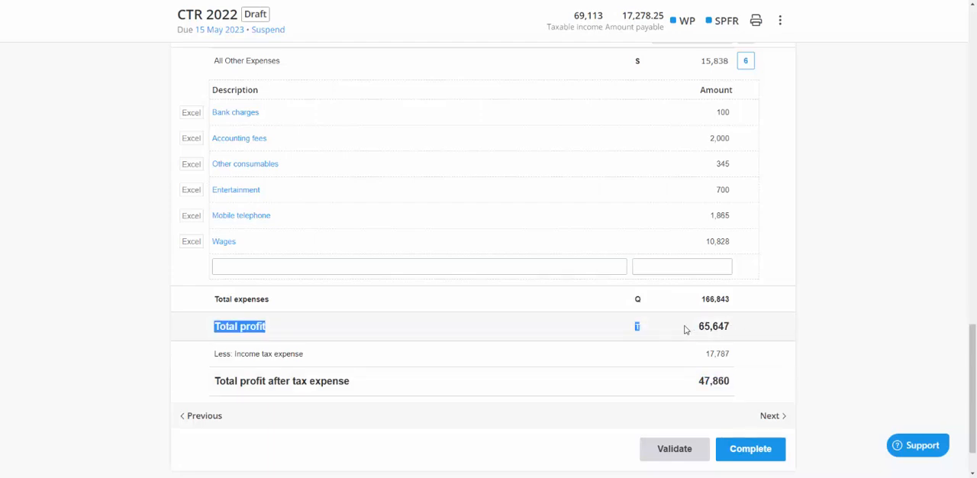
left_click(733, 359)
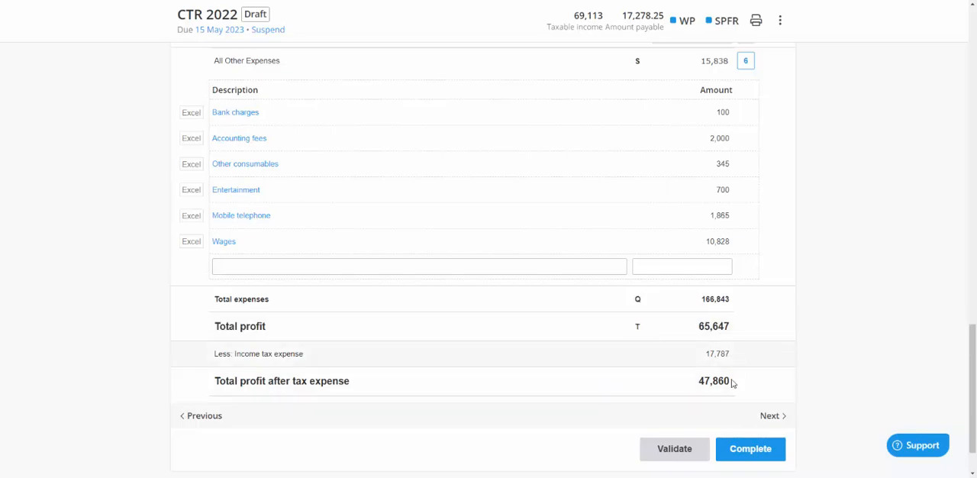
double_click(722, 327)
scroll(744, 329, "up", 15)
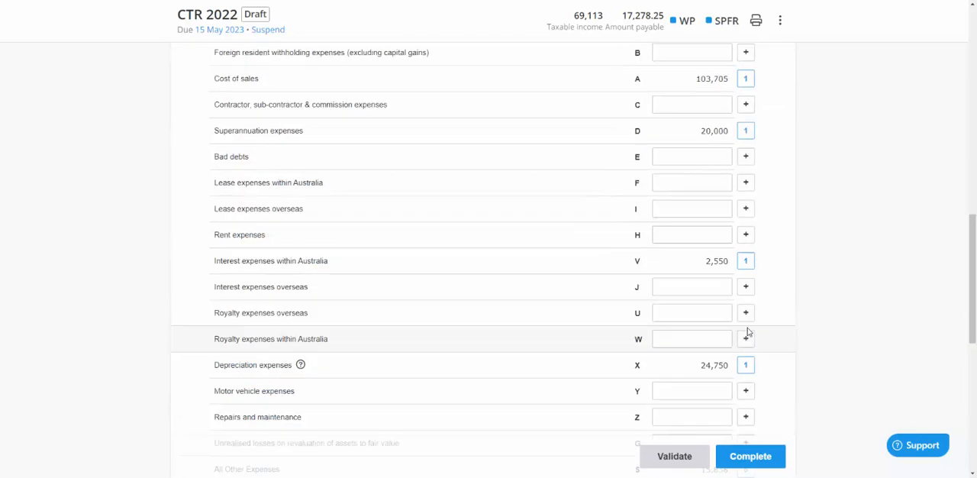
In the reconciliation to taxable income or loss, check the total income amount carried over from T item 6 and review the adjustments
left_click(334, 127)
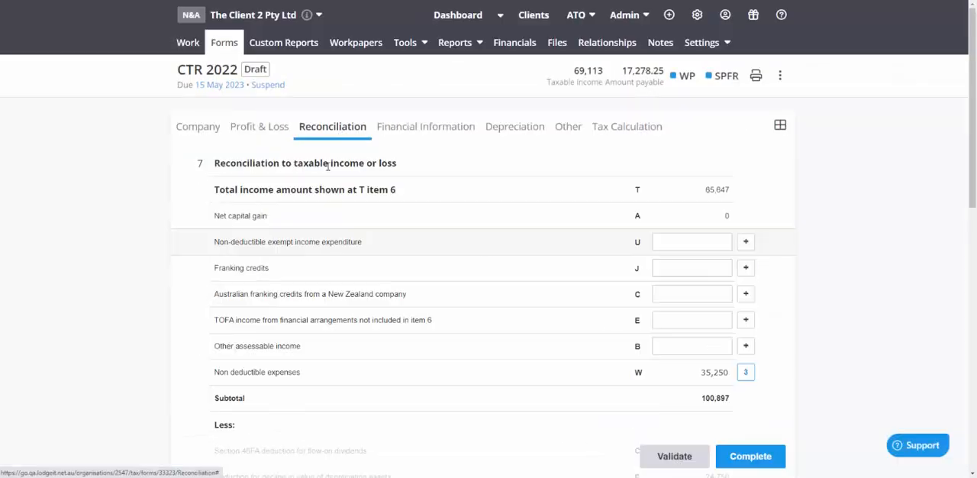
left_click_drag(706, 188, 687, 187)
left_click(726, 186)
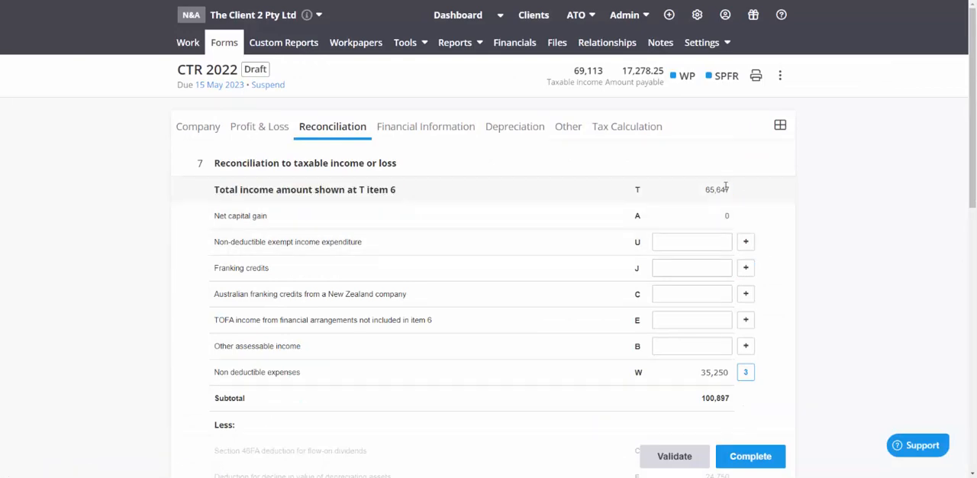
scroll(570, 215, "down", 1)
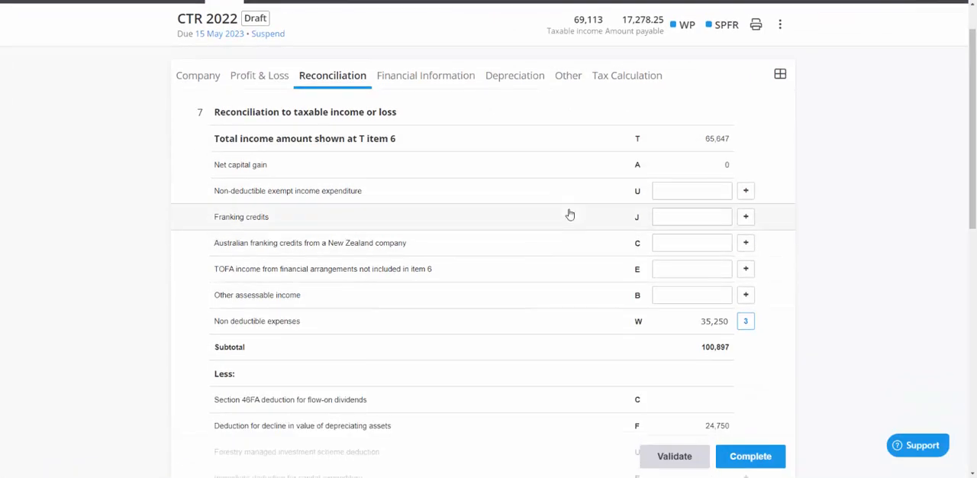